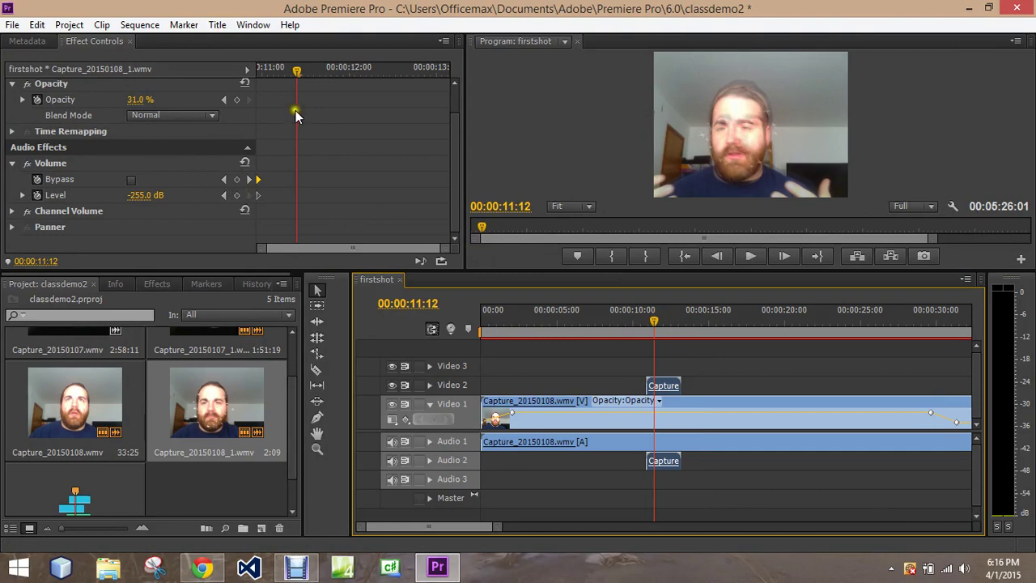
Set the opacity keyframe of the Video 2 clip to 99% and move the playhead to 00:00:12:12
left_click(311, 244)
left_click(275, 245)
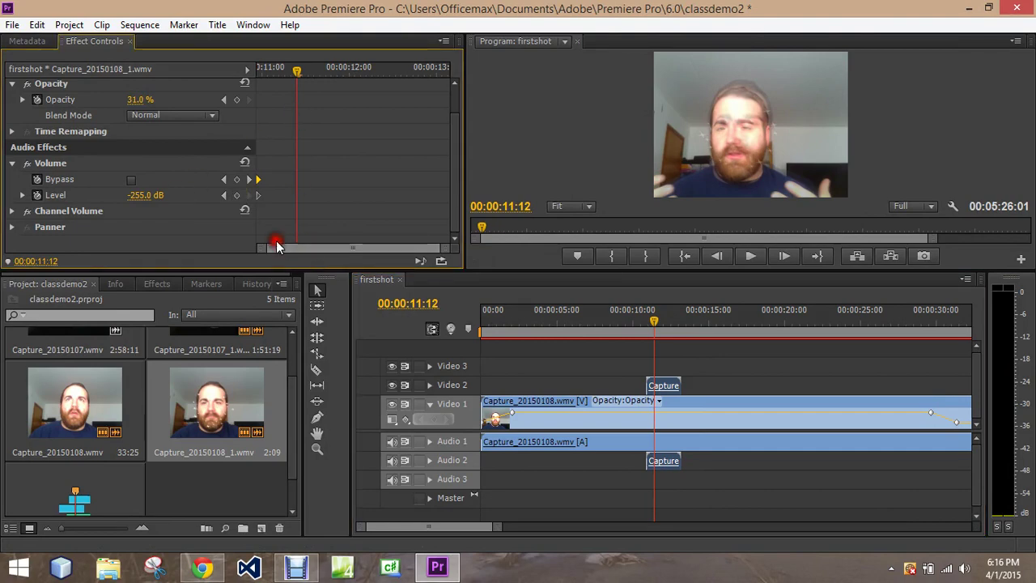
left_click(224, 99)
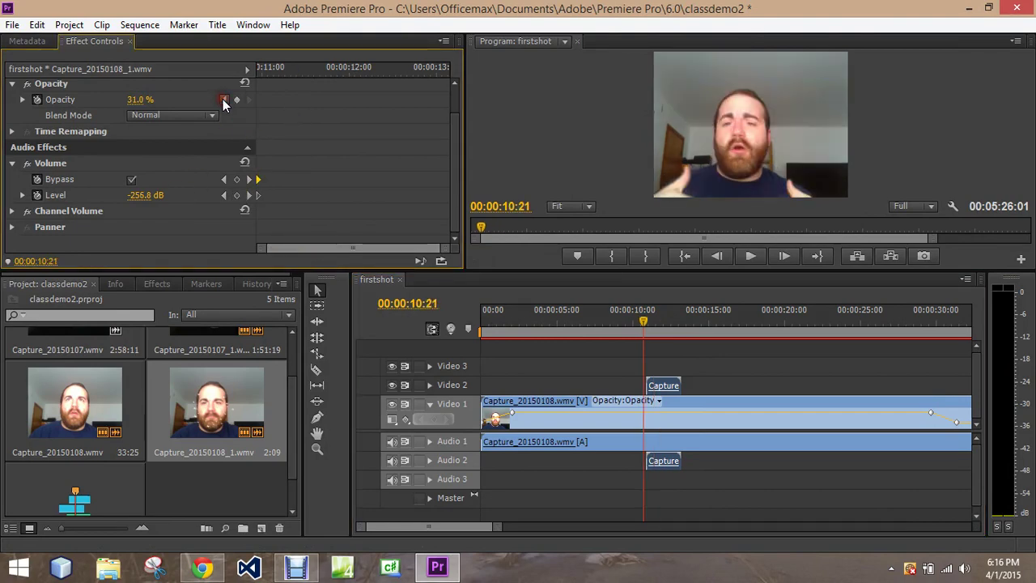
left_click(211, 111)
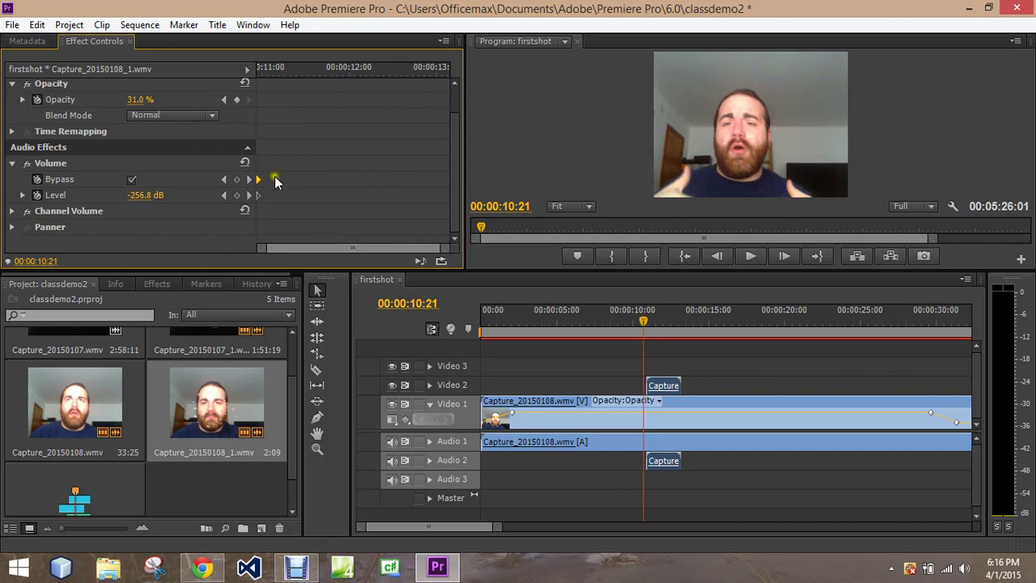
left_click_drag(135, 99, 146, 98)
left_click(670, 323)
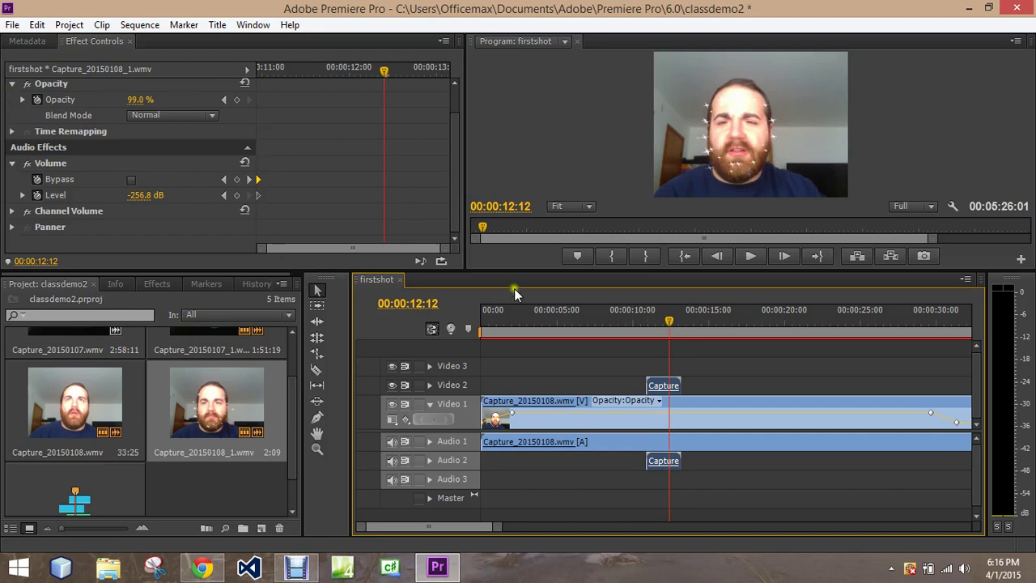
Set the Video 2 clip's motion position to 306, 230 and its scale to 31
left_click(453, 102)
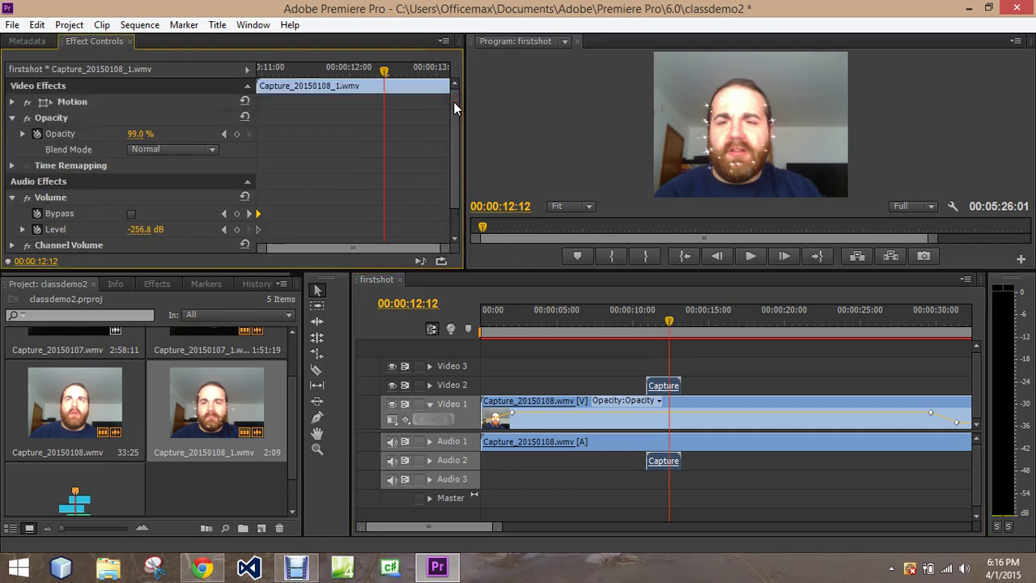
left_click(13, 103)
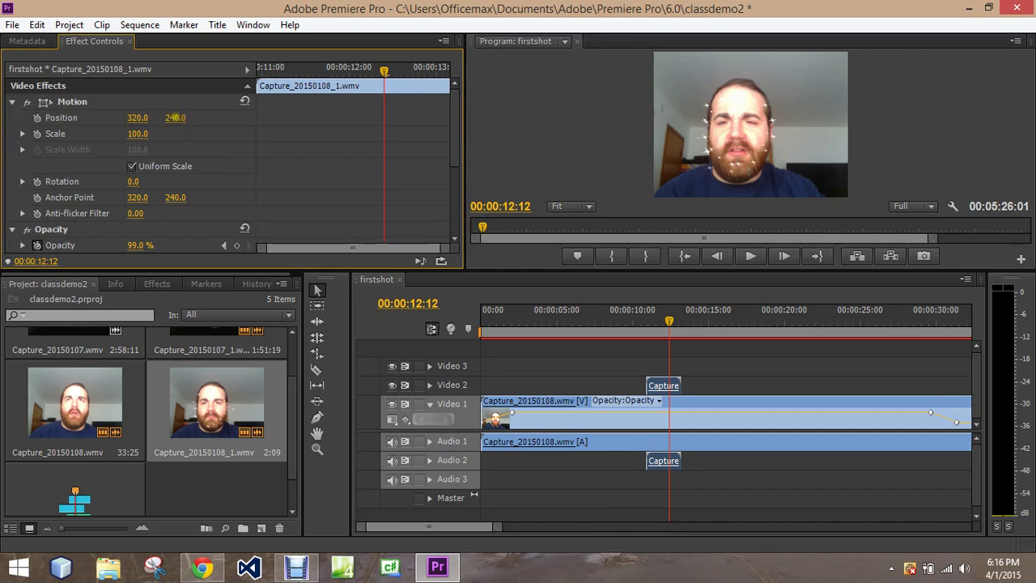
mouse_move(175, 117)
left_mouse_down()
mouse_move(207, 118)
mouse_move(159, 118)
left_mouse_up()
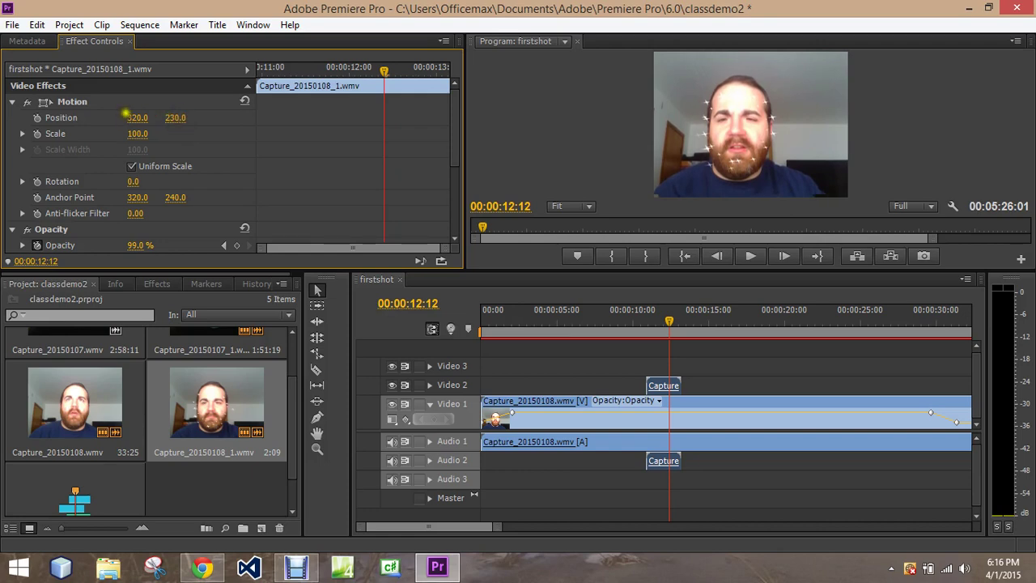
mouse_move(134, 117)
left_mouse_down()
mouse_move(179, 122)
mouse_move(139, 117)
mouse_move(139, 133)
mouse_move(226, 142)
mouse_move(104, 170)
mouse_move(148, 133)
left_mouse_up()
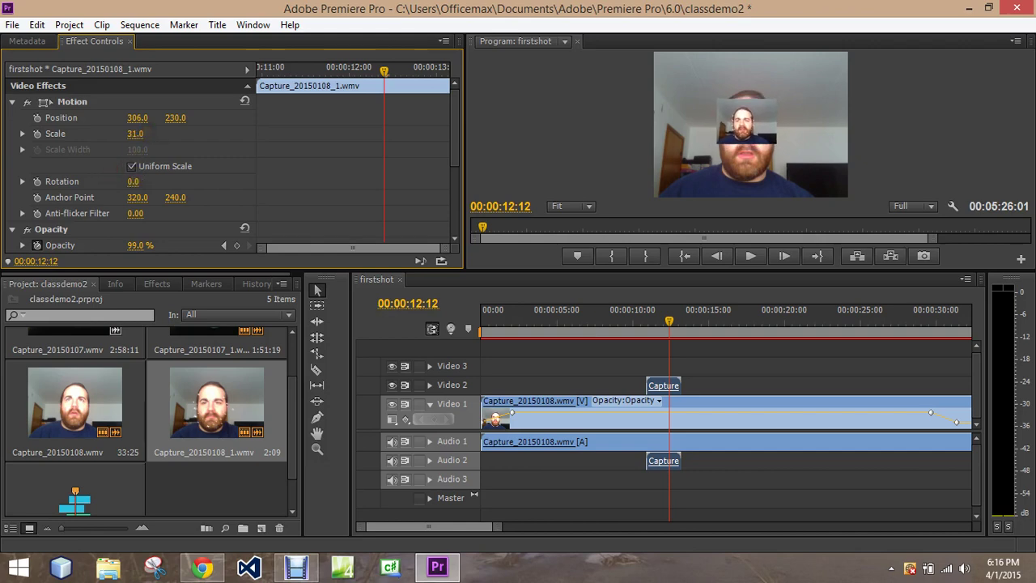
Rotate the Video 2 clip to 181° and enlarge its scale to 95
left_click_drag(135, 181, 298, 203)
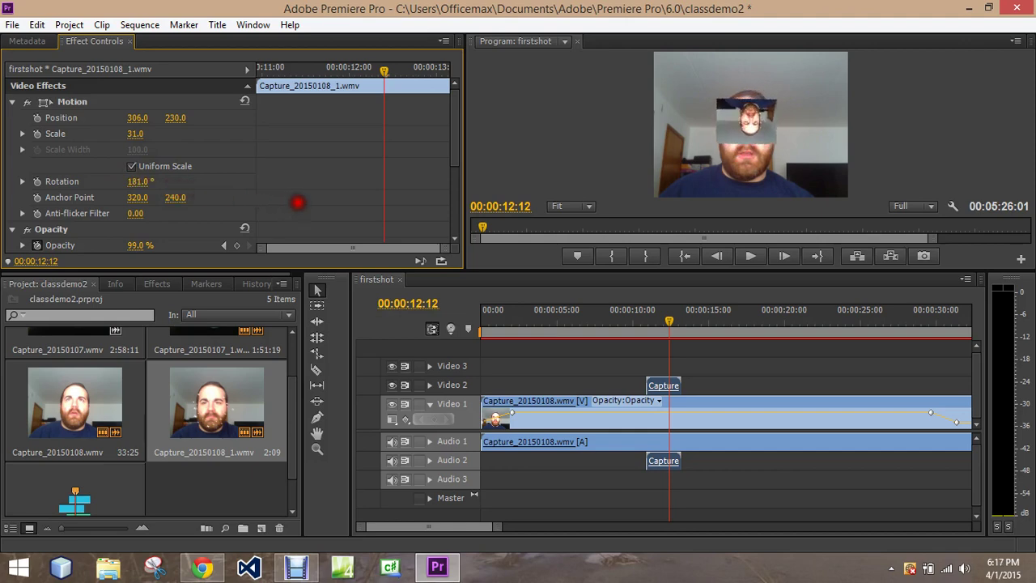
mouse_move(129, 133)
left_mouse_down()
mouse_move(185, 133)
mouse_move(146, 133)
left_mouse_up()
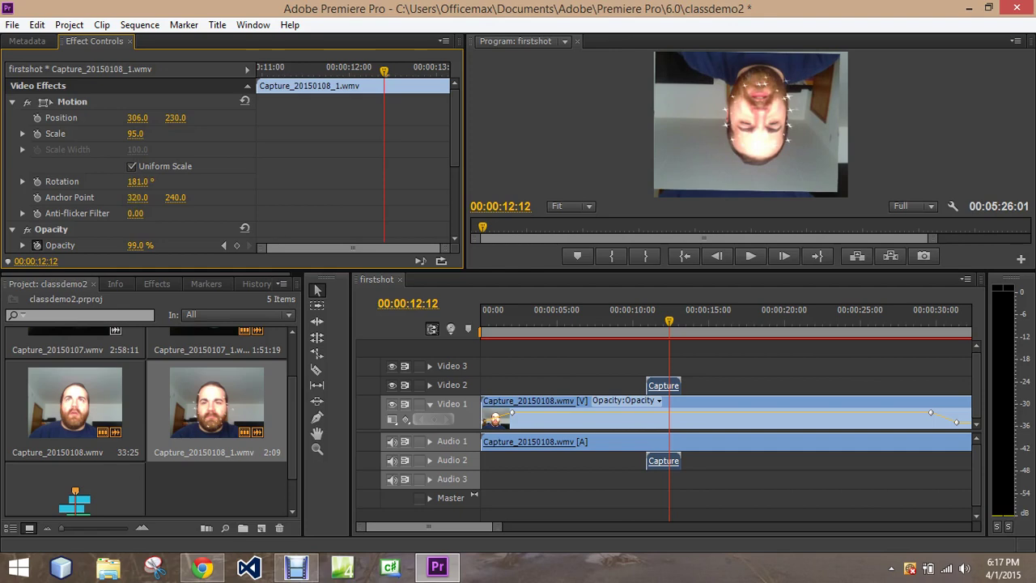
Set the Video 2 clip's anchor point to 200, 338
left_click_drag(134, 197, 116, 197)
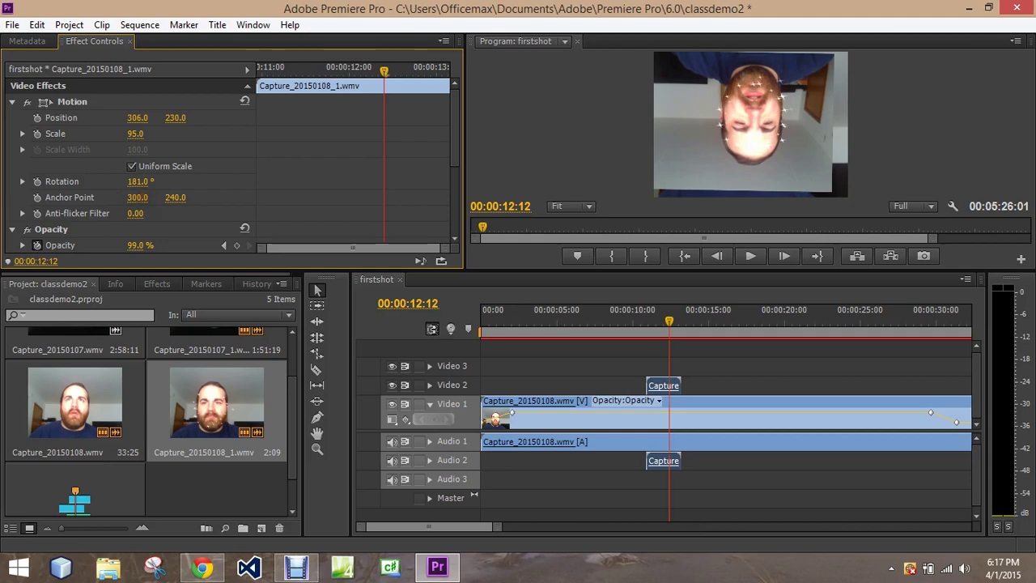
left_click(140, 198)
type("200")
key("Return")
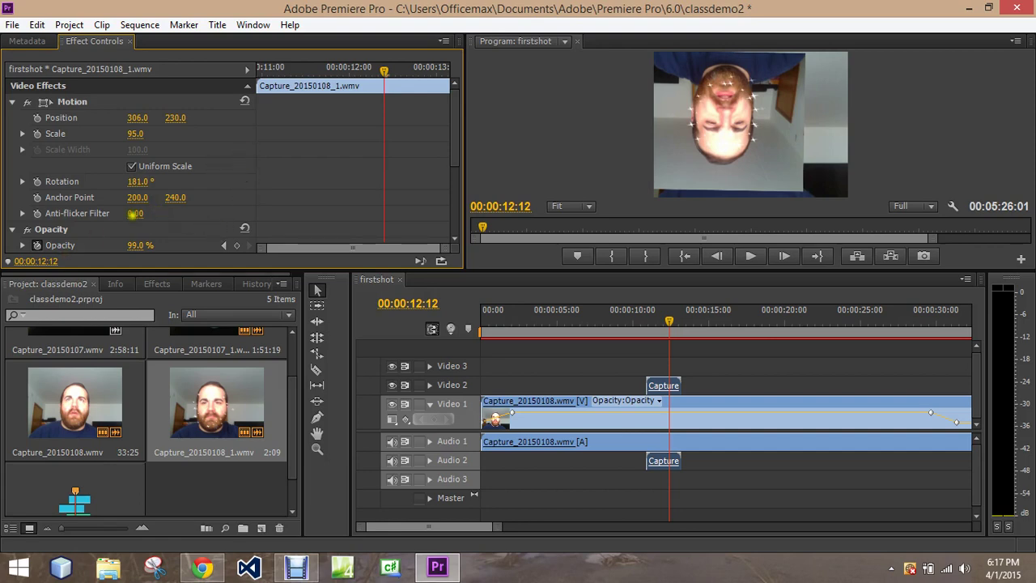
left_click_drag(172, 197, 254, 199)
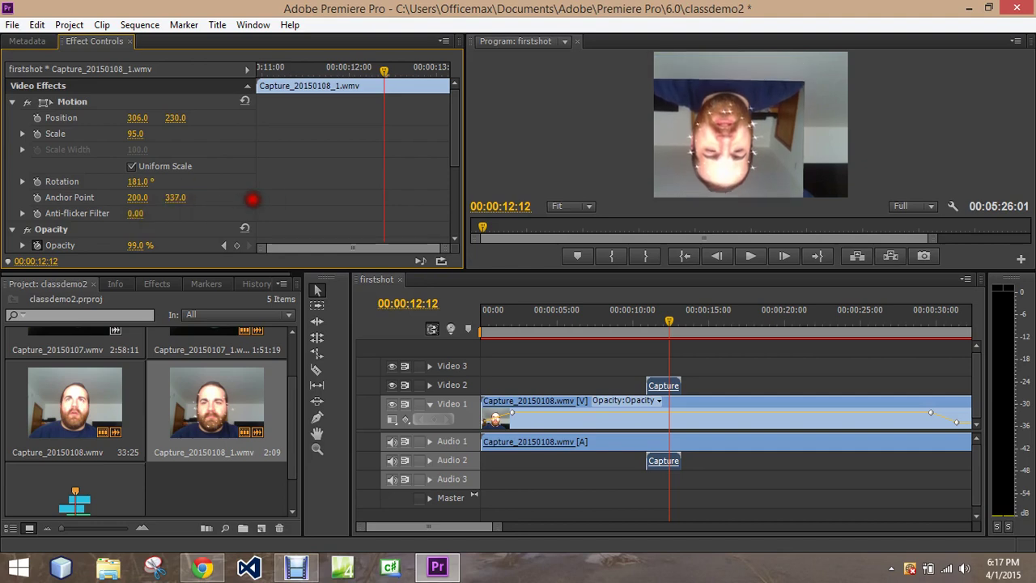
Set the Video 2 clip's rotation to 217° and scrub the sequence back to 00:00:11:04
left_click_drag(141, 178, 176, 181)
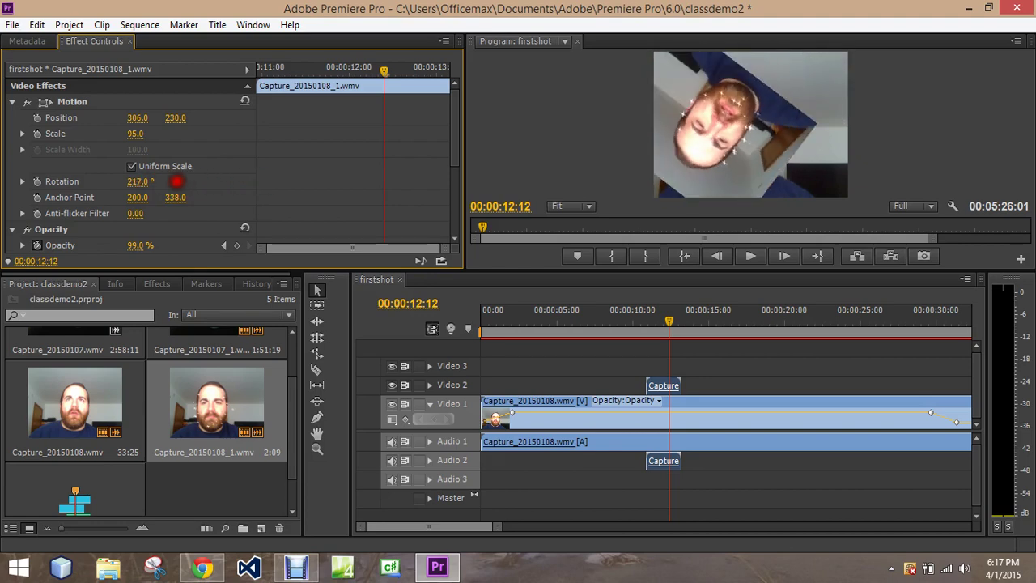
left_click_drag(131, 214, 106, 212)
left_click_drag(665, 321, 647, 321)
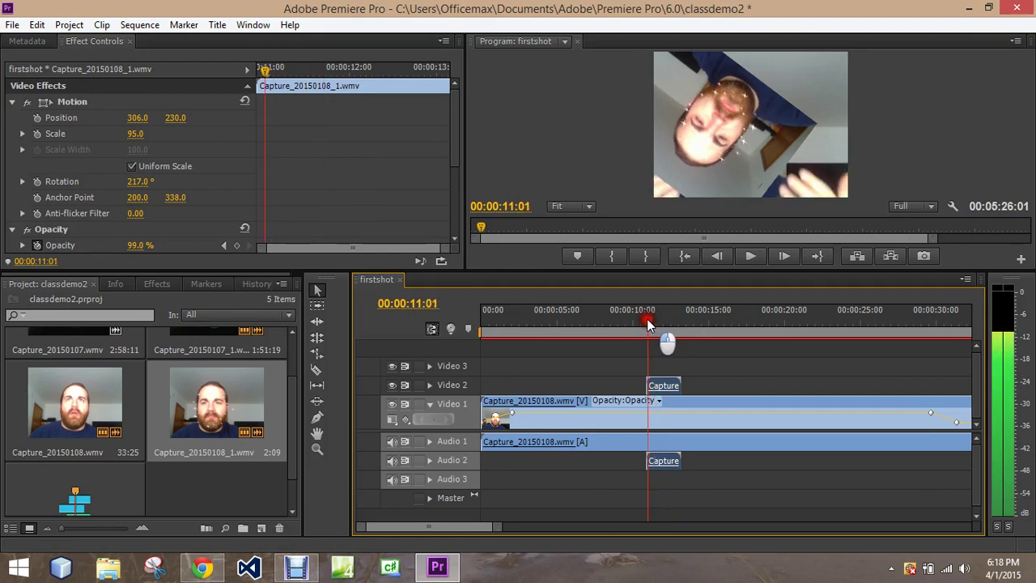
left_click_drag(647, 322, 649, 321)
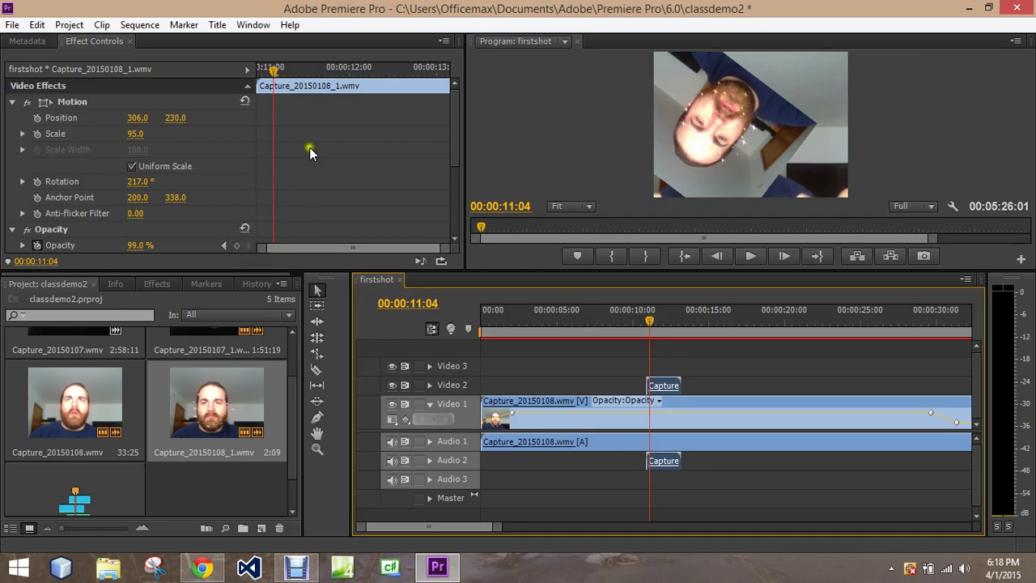
Expand the Video 2 clip's Time Remapping and try to add a speed keyframe at 00:00:11:04
left_click_drag(458, 108, 458, 154)
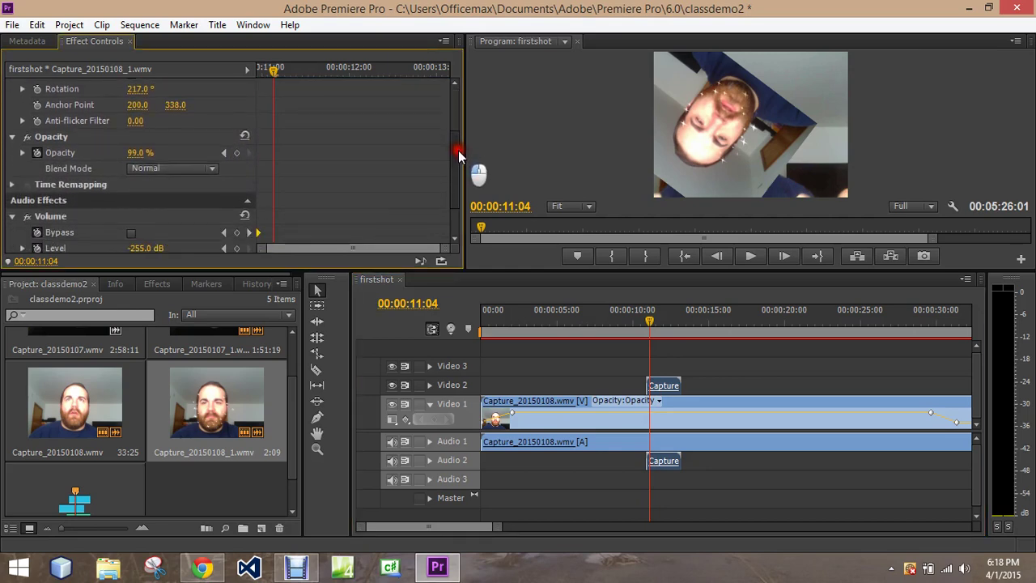
left_click(12, 186)
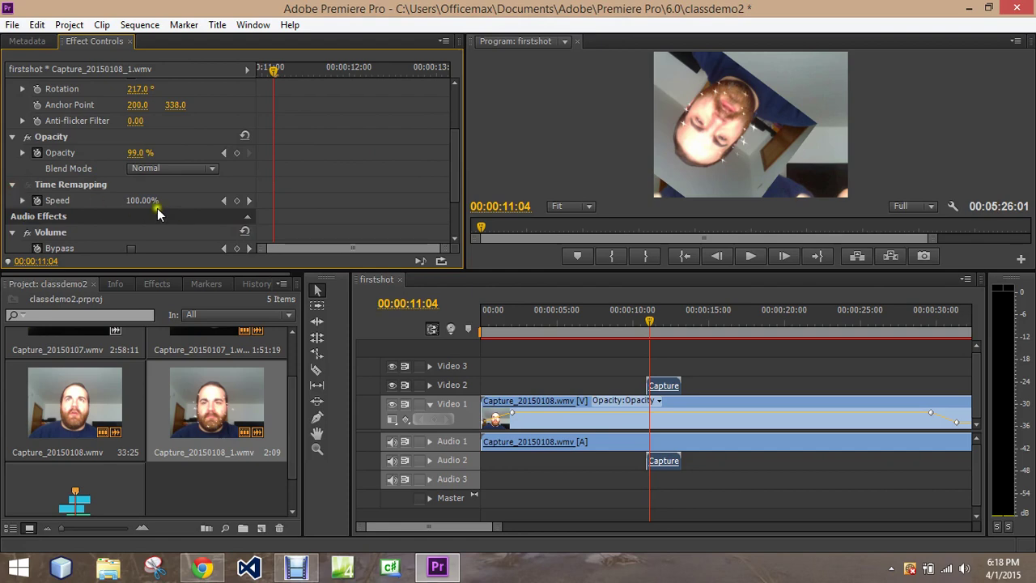
left_click(237, 201)
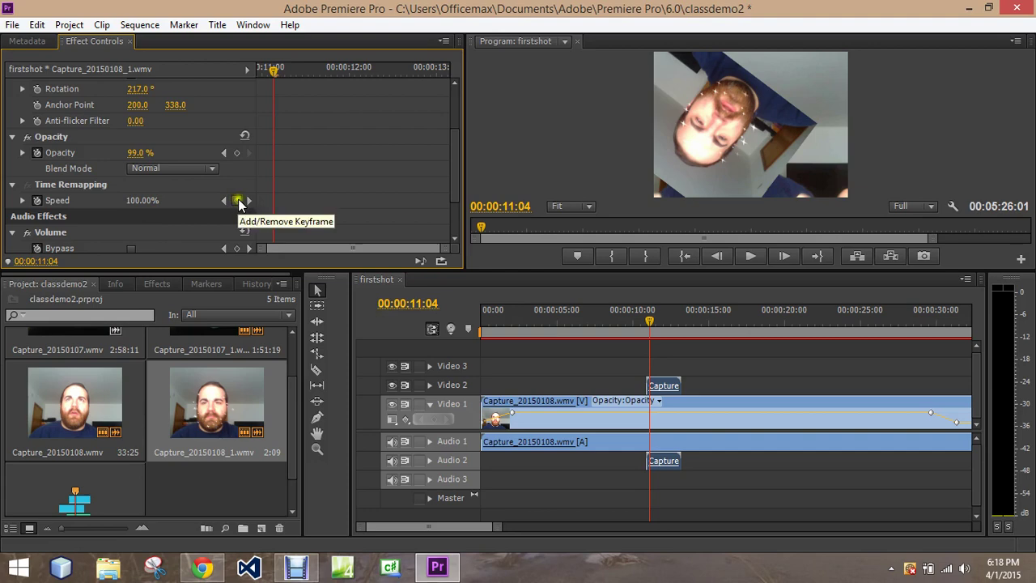
Delete the Capture_20150108.wmv clip from Video 1 and the Capture_20150108_1.wmv clip from Video 2
left_click(630, 398)
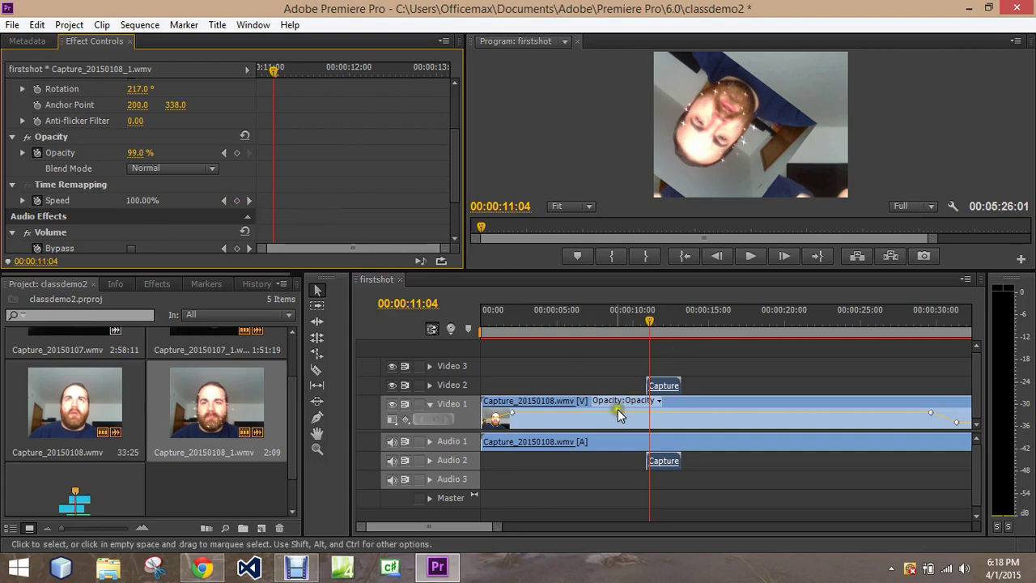
left_click(568, 403)
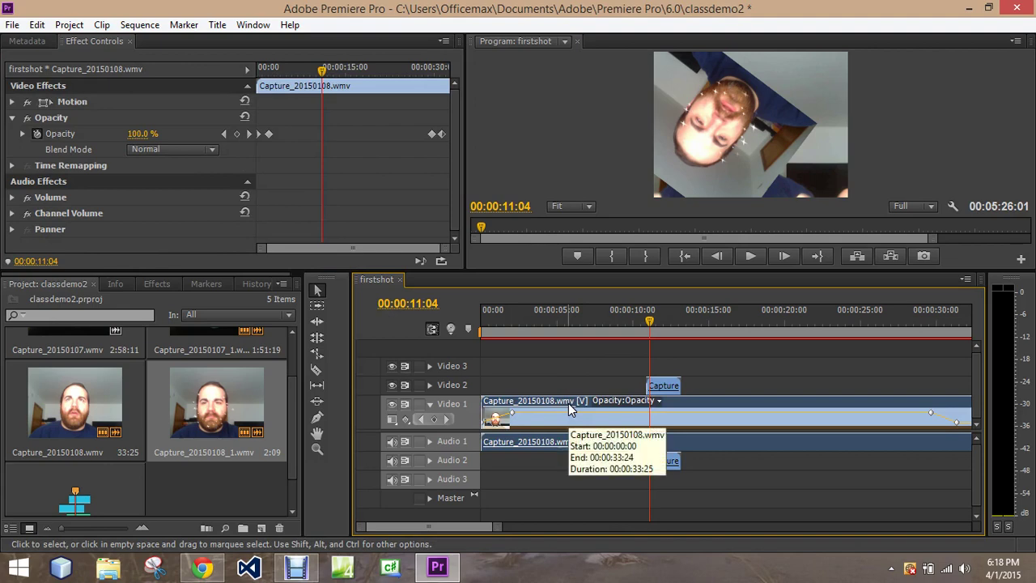
key("Delete")
left_click(664, 385)
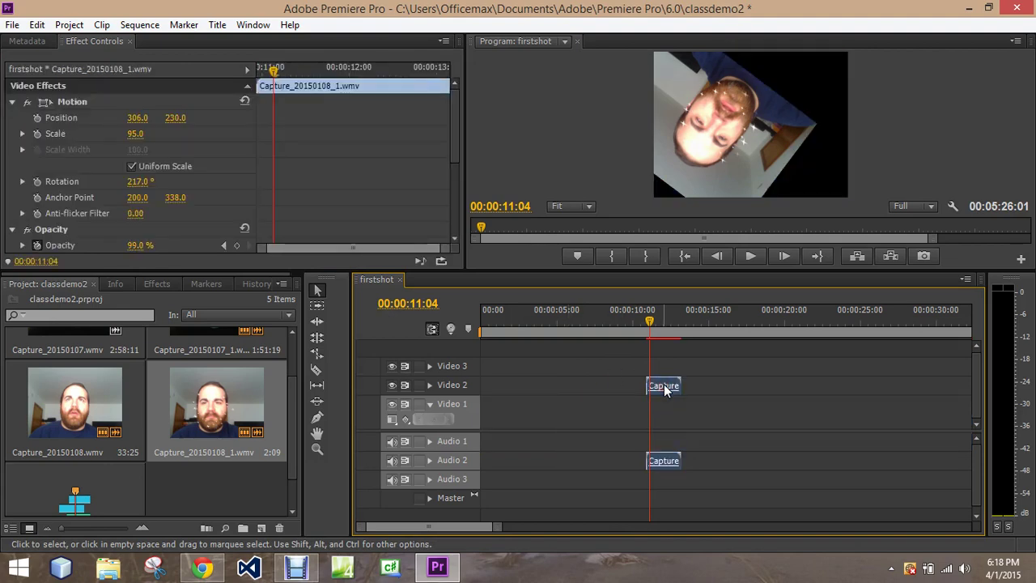
key("Delete")
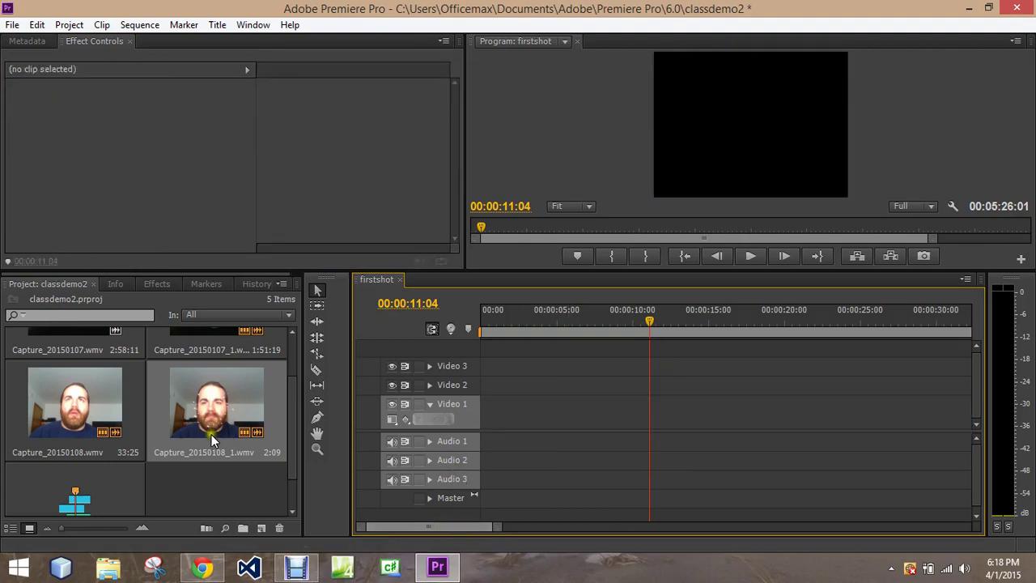
Place Capture_20150108_1.wmv at the start of Video 1 and select the clip with the playhead at 00:00:00:25
left_click_drag(215, 399, 441, 429)
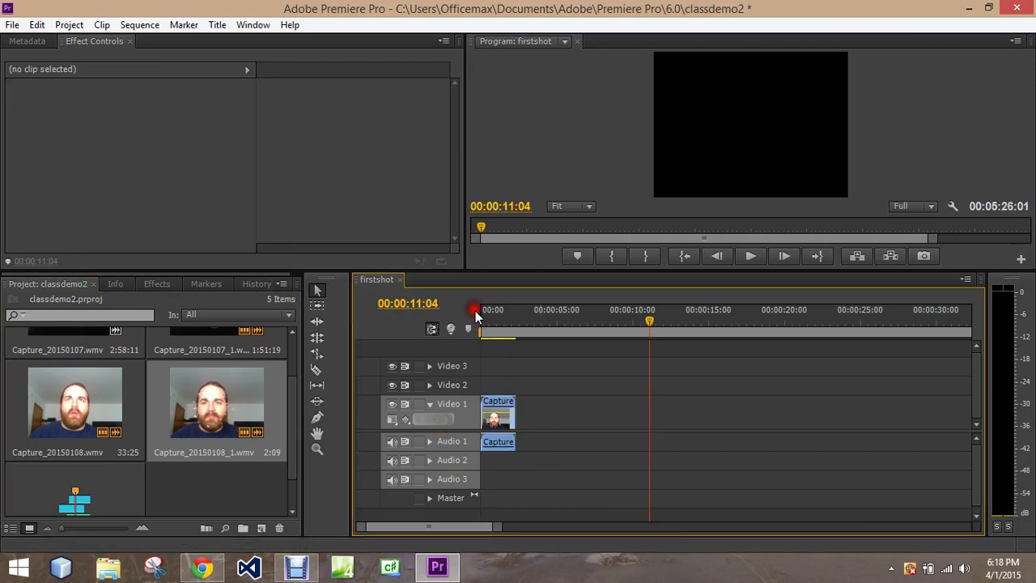
left_click_drag(475, 311, 496, 324)
left_click(500, 405)
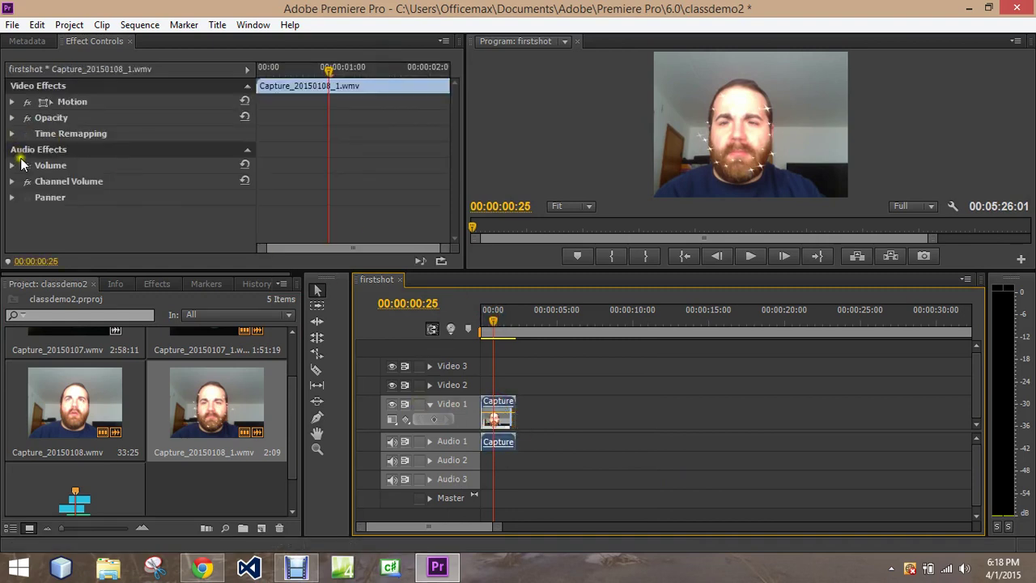
Add time-remapping speed keyframes to the Video 1 clip at 00:00:00:25 and 00:00:00:27
left_click(11, 132)
left_click(237, 149)
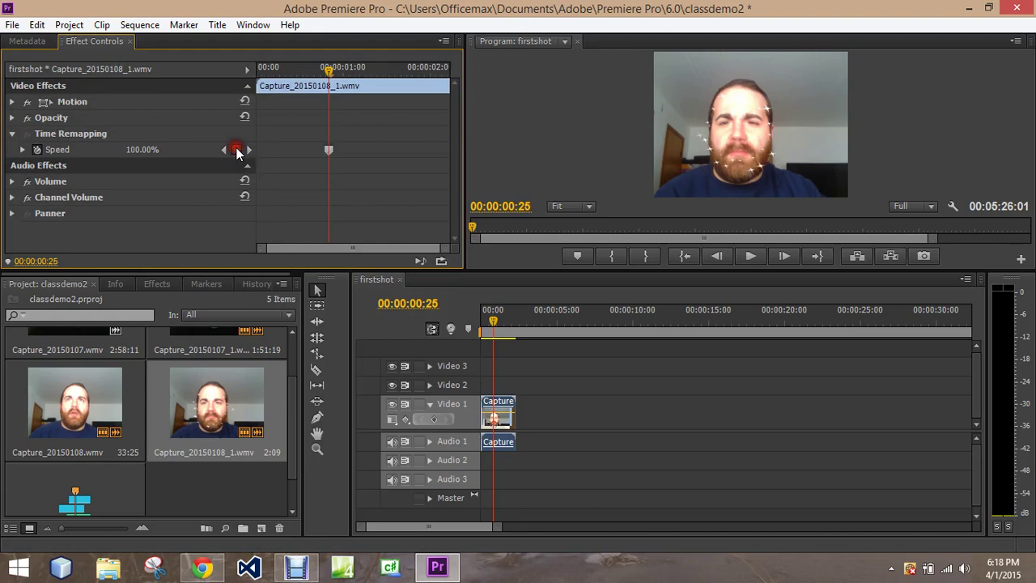
left_click_drag(331, 71, 332, 74)
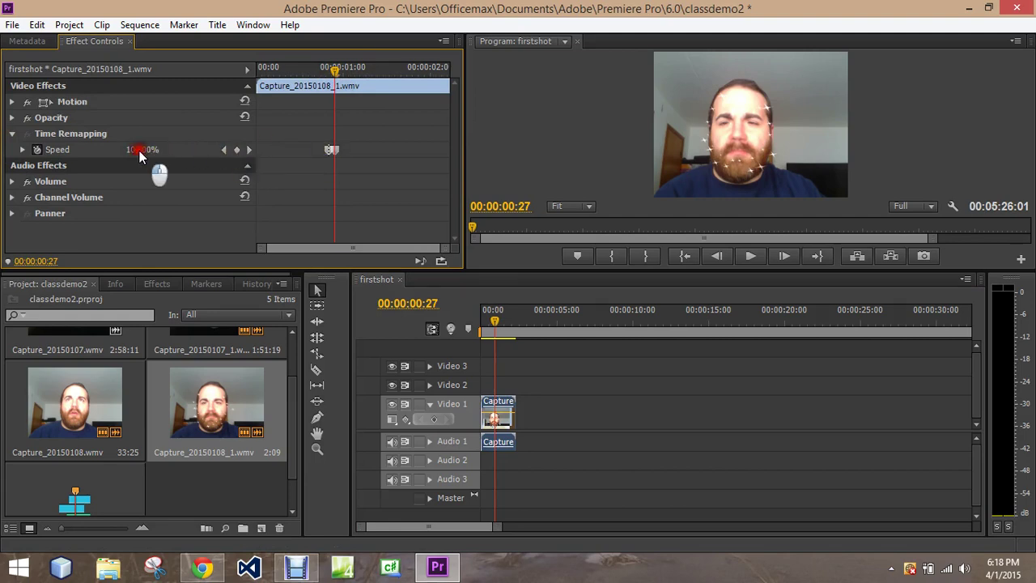
Expand the speed velocity graph, select the second keyframe, and set the graph's range from -2.0 to 9.0
left_click(22, 150)
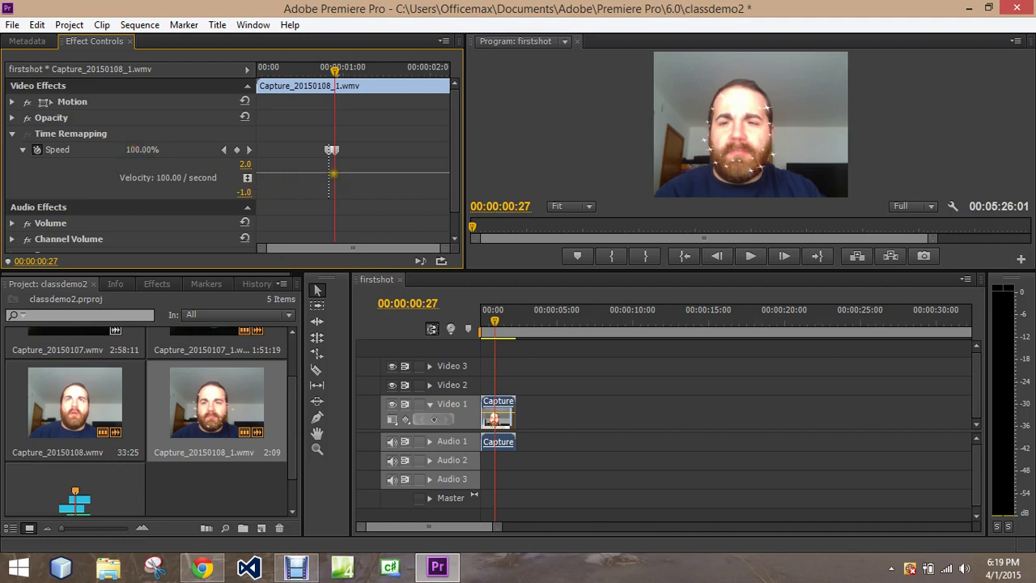
left_click(332, 173)
left_click(247, 180)
left_click(247, 177)
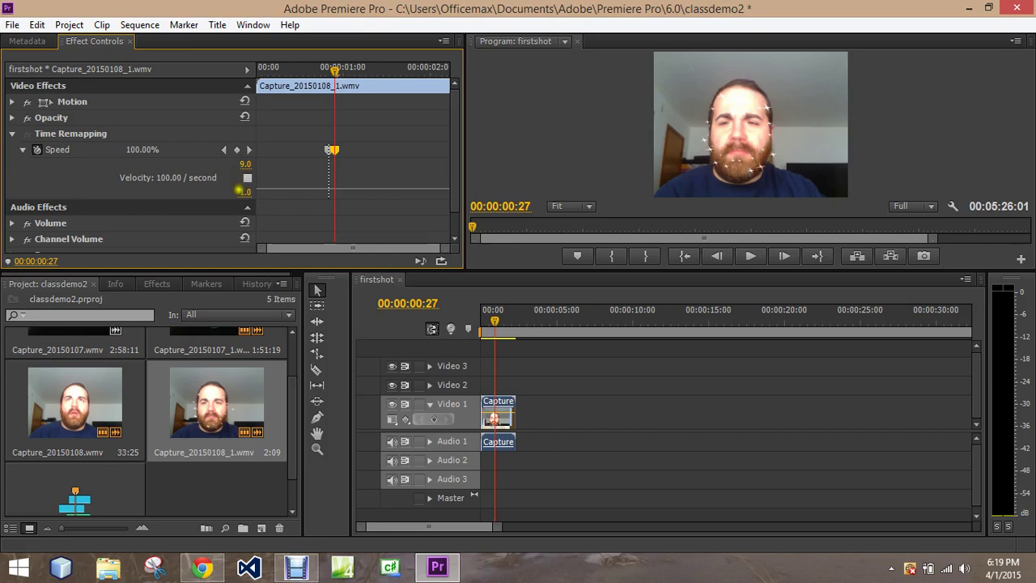
left_click(246, 191)
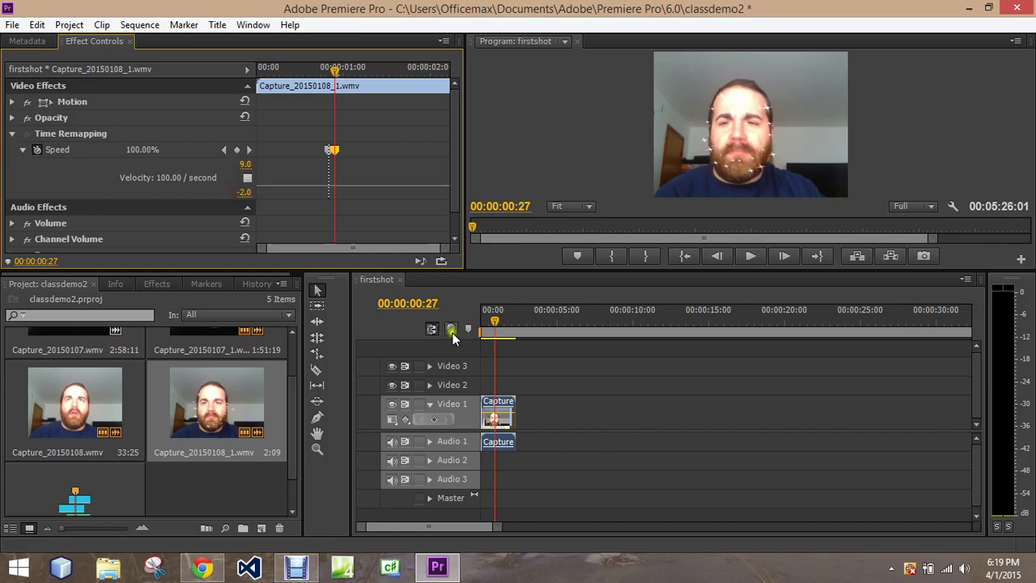
Play the sequence from the beginning to preview the clip with its speed keyframes
left_click_drag(493, 326, 475, 324)
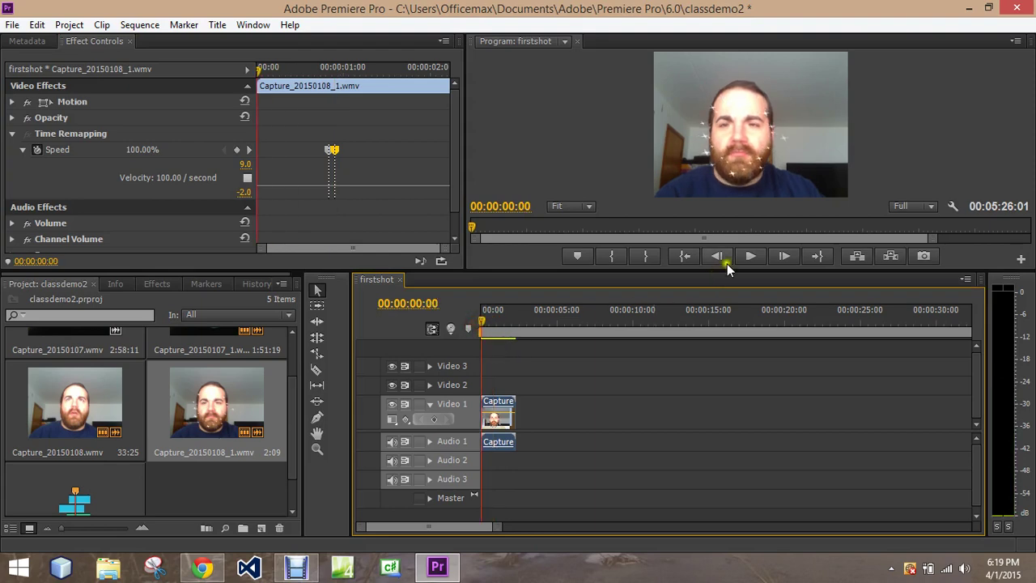
left_click(748, 256)
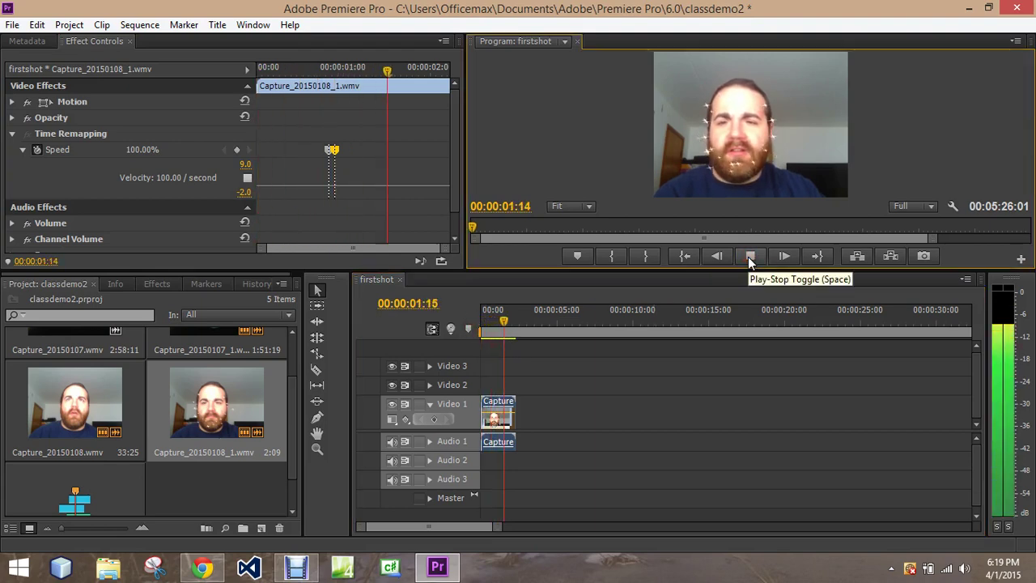
left_click(747, 257)
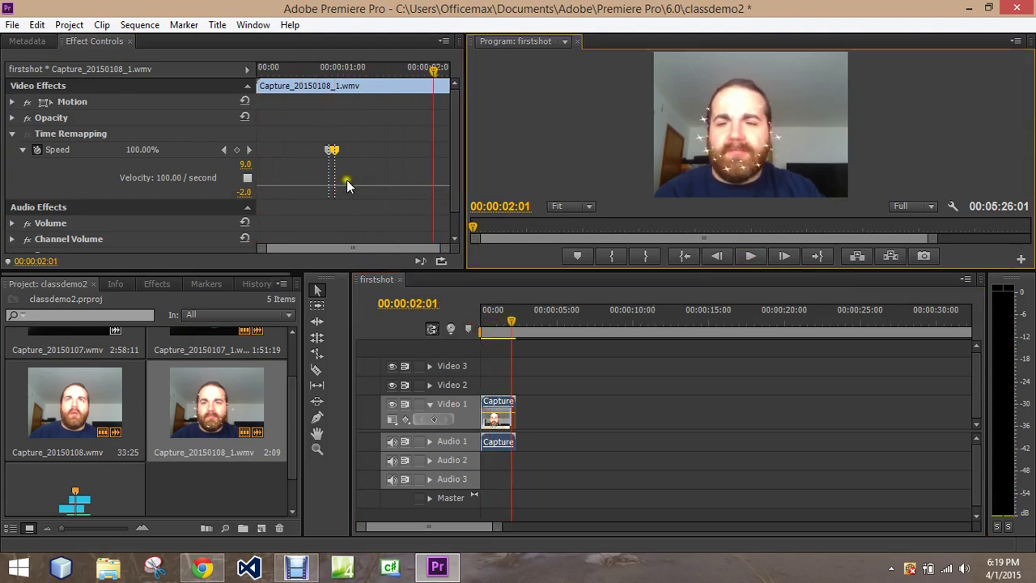